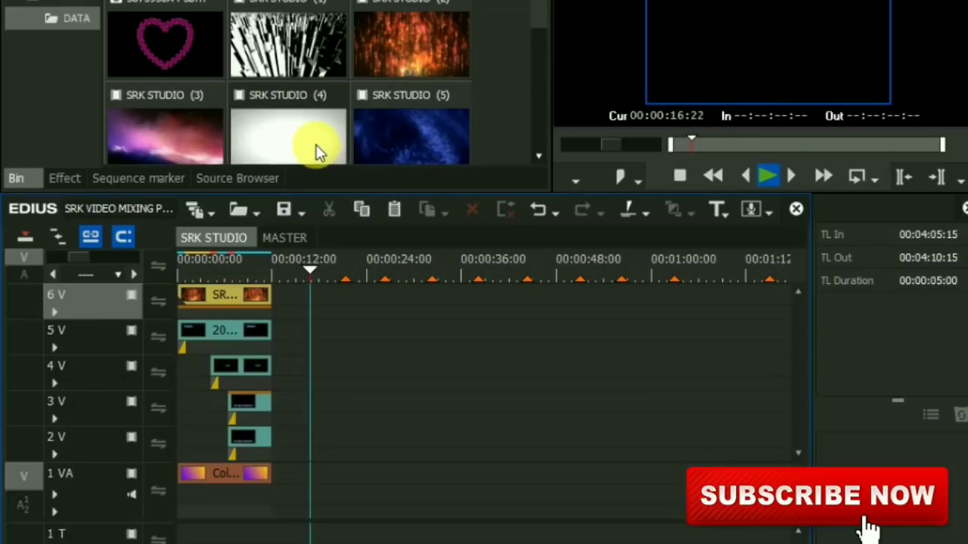
Step: Switch from the open EDIUS project to the Windows desktop and refresh it
mouse_move(318, 151)
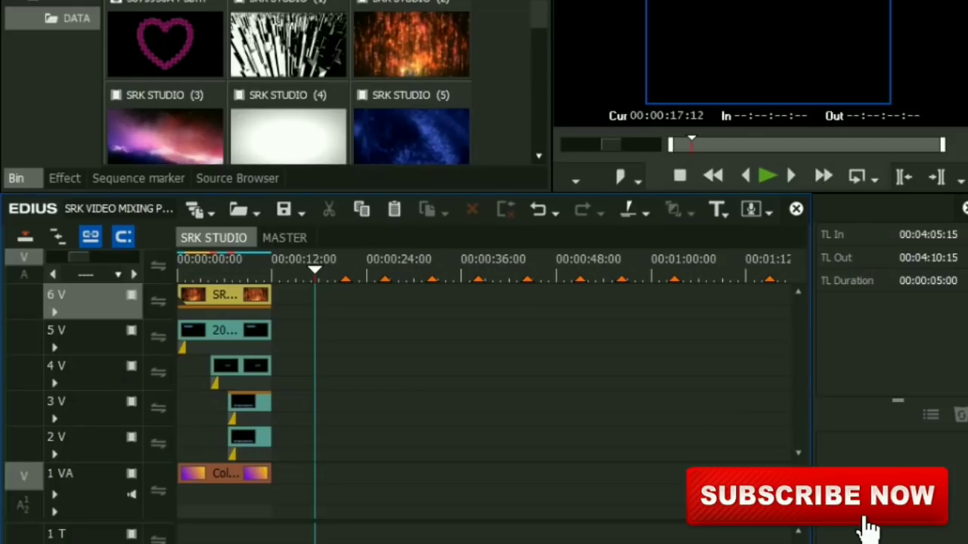
key(super+d)
right_click(394, 56)
click(412, 111)
right_click(374, 34)
right_click(395, 47)
click(416, 100)
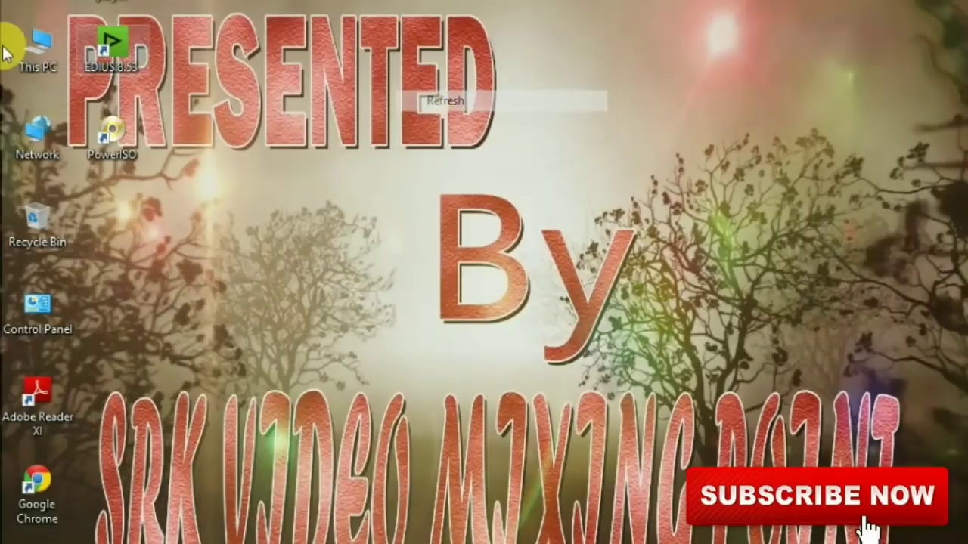
Step: Open Local Disk (E:) in File Explorer and look through its project folders
double_click(8, 53)
double_click(350, 186)
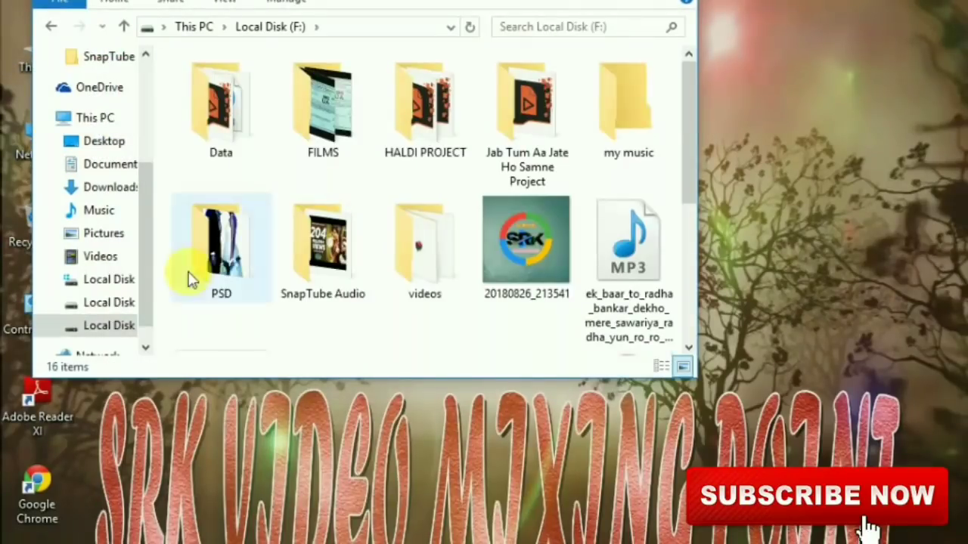
click(112, 302)
click(218, 146)
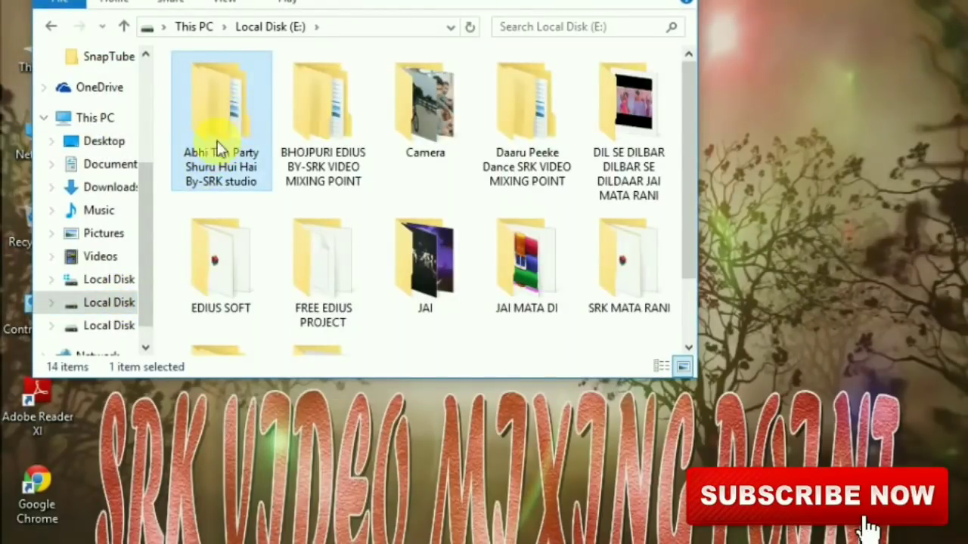
scroll(223, 226, down, 3)
click(229, 310)
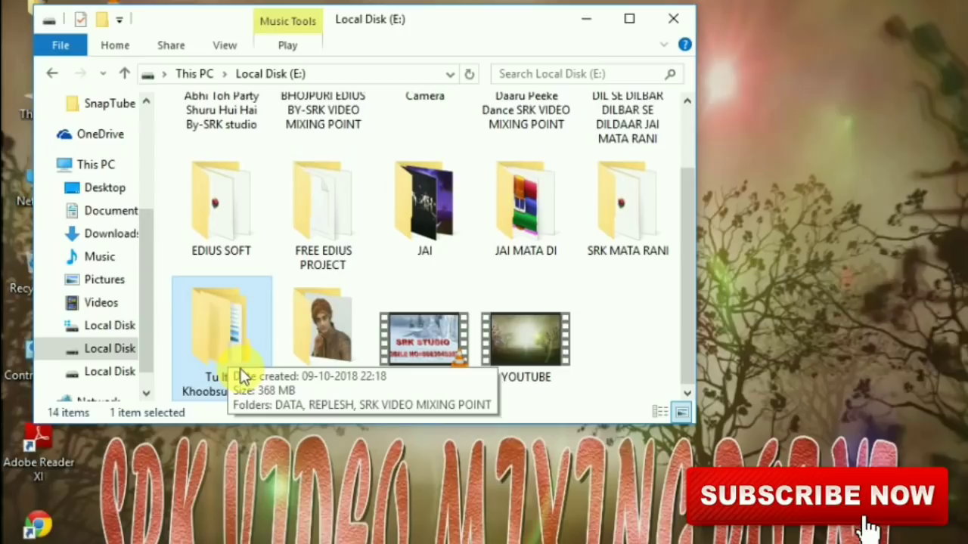
scroll(221, 304, up, 2)
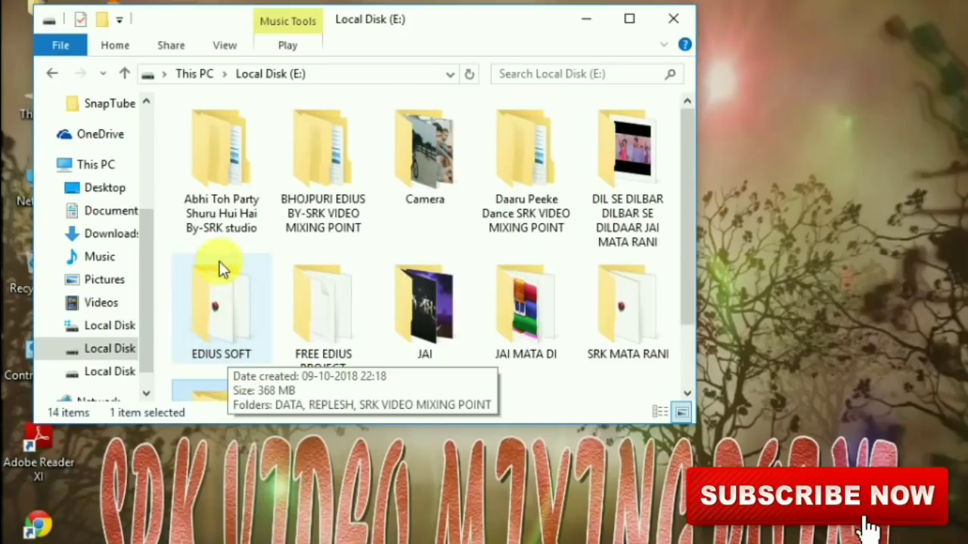
Step: Open the folder Abhi Toh Party Shuru Hui Hai By-SRK studio, check REPLESH TOUCH HERE, and open the DANCE SRK VIDEO MIXING POINT subfolder
double_click(218, 195)
double_click(219, 176)
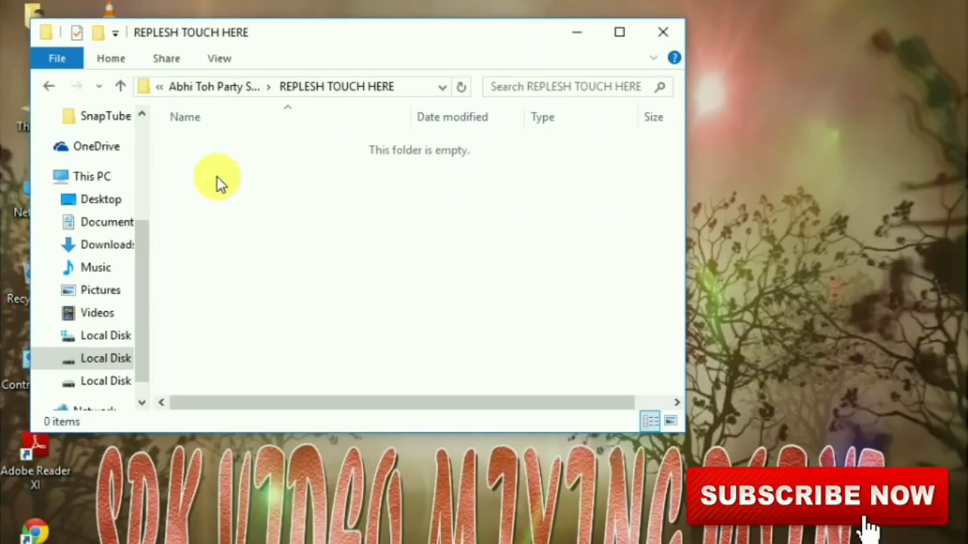
click(48, 86)
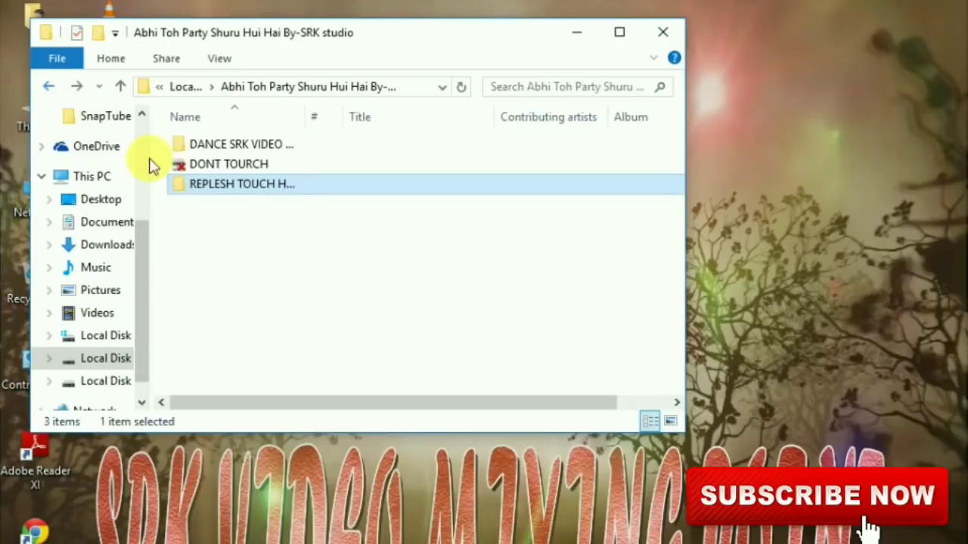
double_click(198, 146)
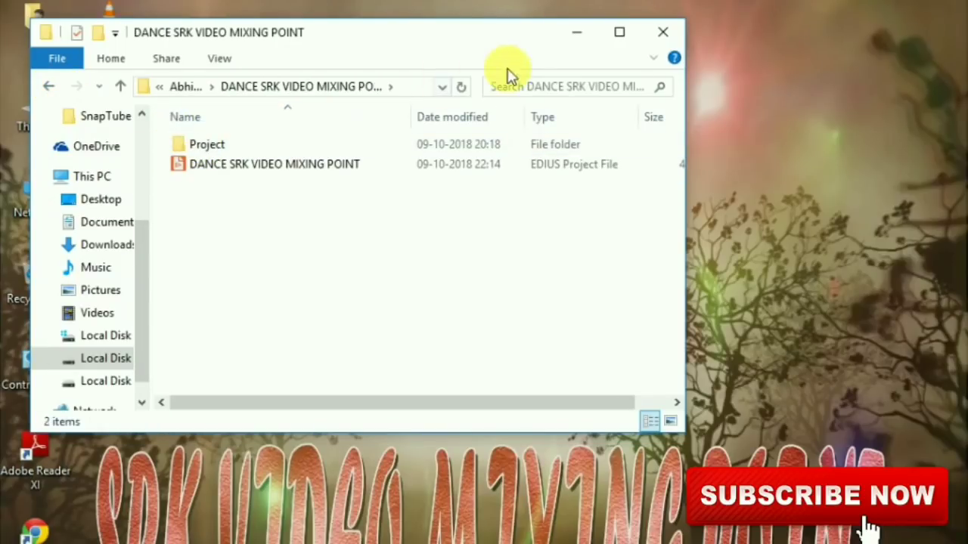
Step: Move the folder window lower to uncover the desktop and launch EDIUS 8.53
click(444, 46)
drag(445, 47, 553, 313)
double_click(85, 104)
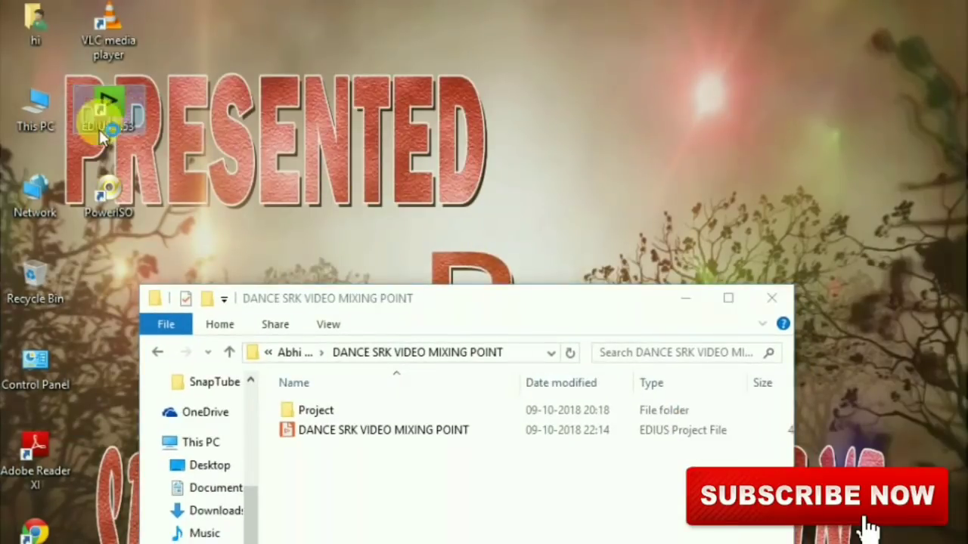
right_click(385, 130)
click(429, 184)
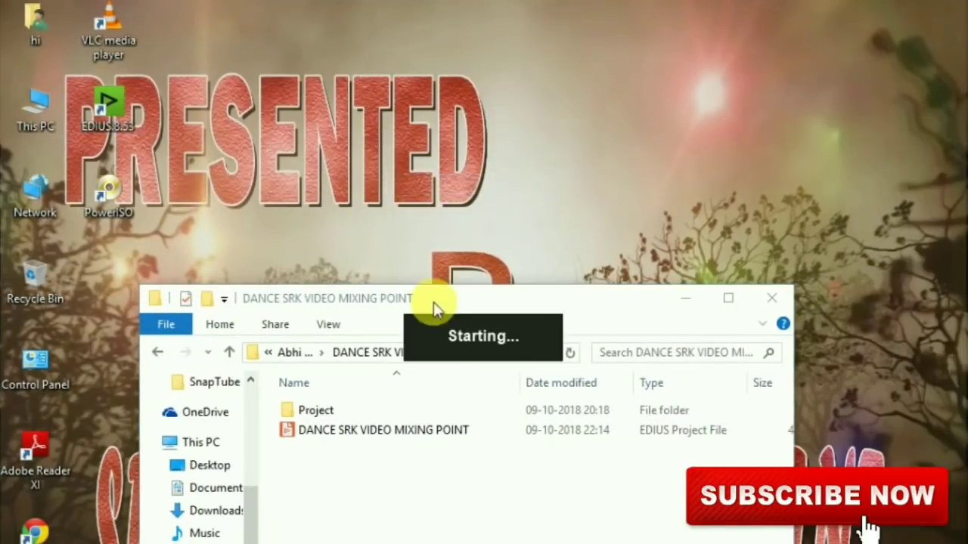
click(618, 462)
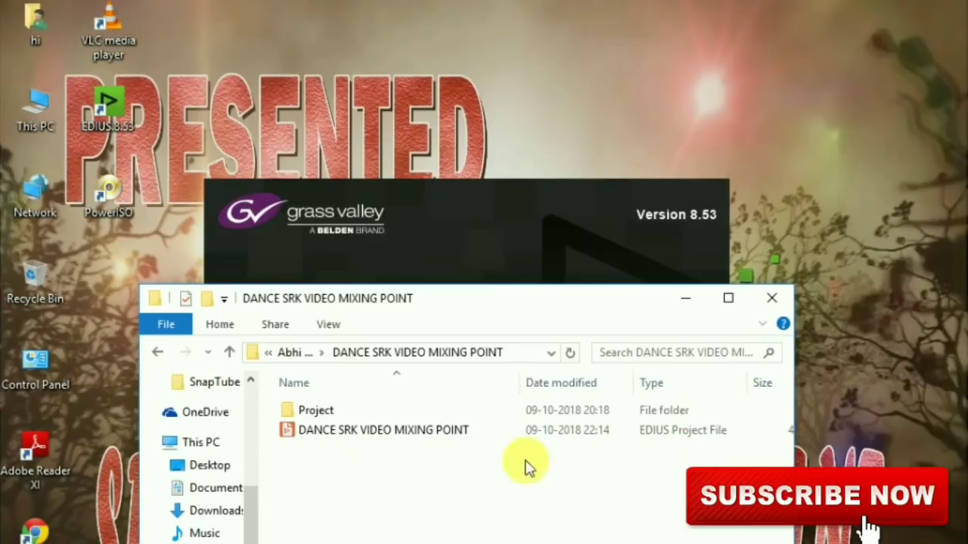
right_click(424, 51)
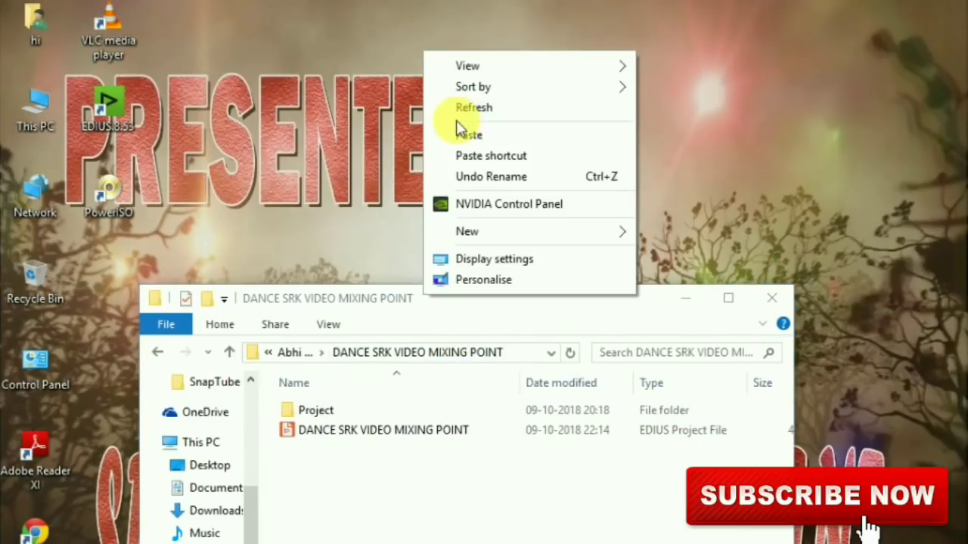
click(458, 110)
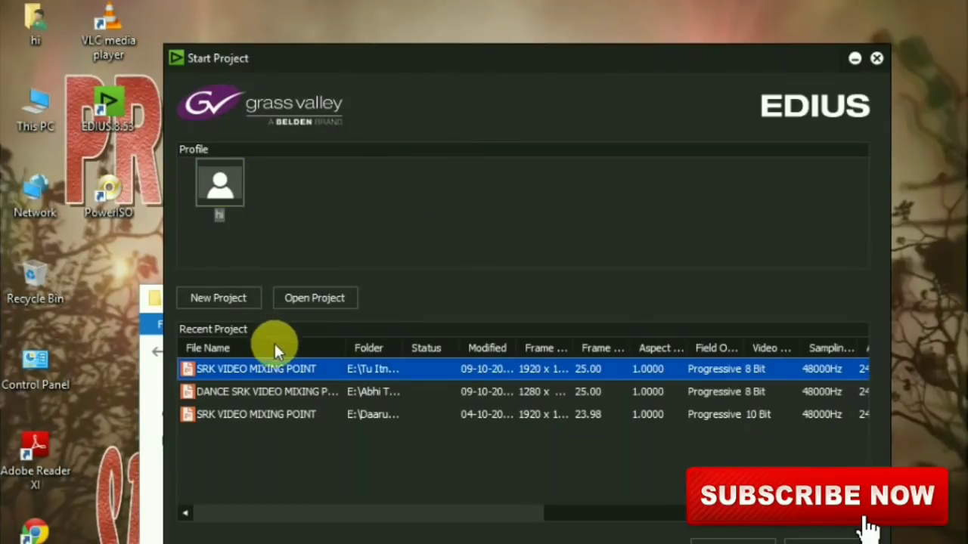
Step: Open the DANCE SRK VIDEO MIXING POINT project from the Abhi Toh Party Shuru Hui Hai By-SRK studio folder on drive E:
click(301, 300)
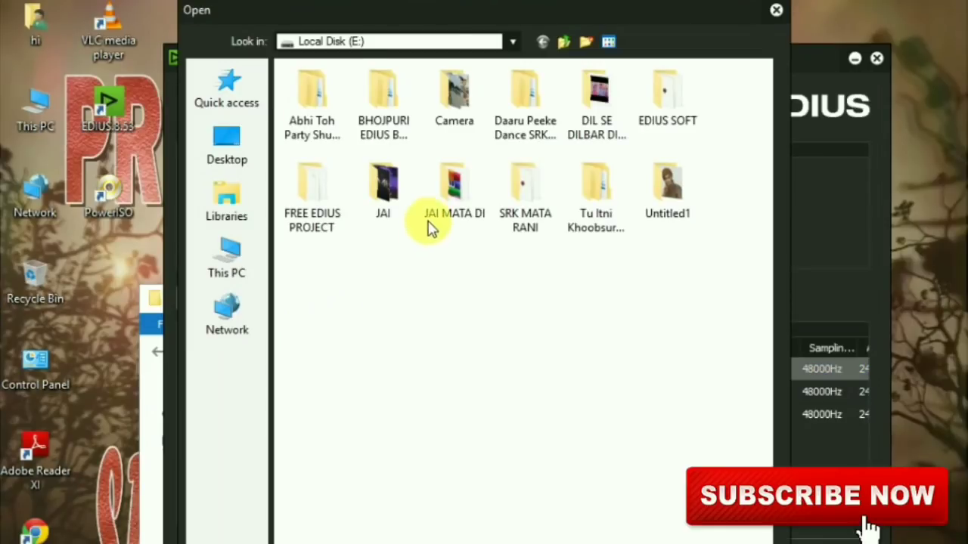
double_click(316, 140)
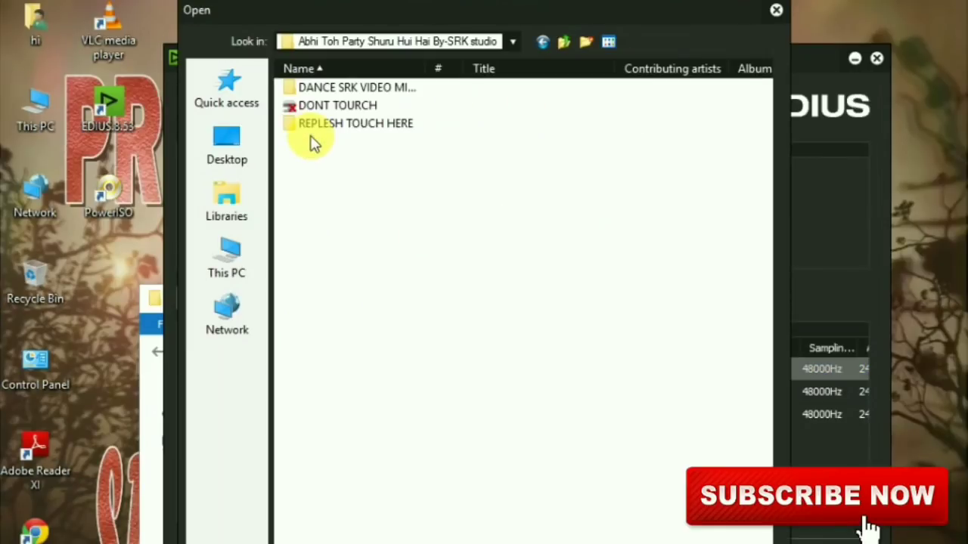
double_click(304, 90)
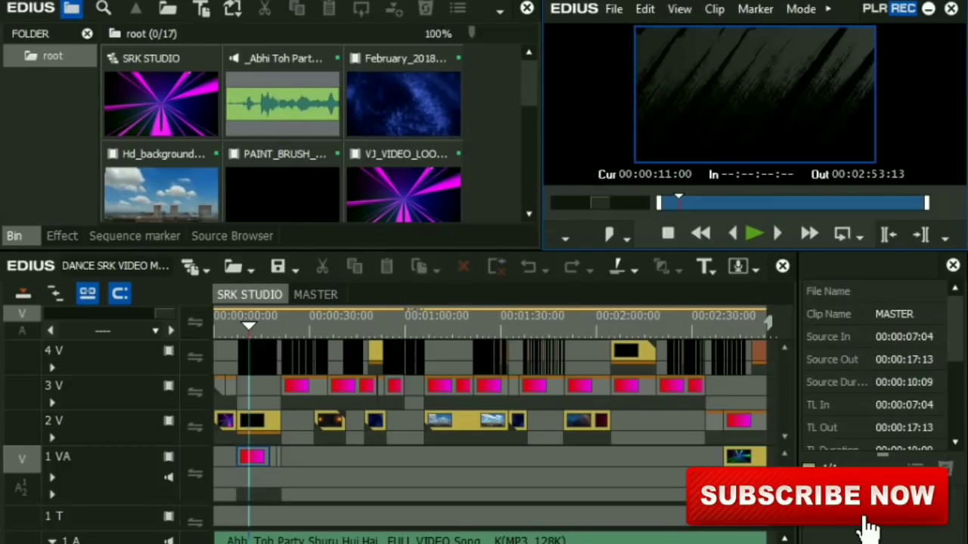
Step: Set the SRK STUDIO timeline scale to Fit and return the playhead to the start of the sequence
drag(168, 321, 220, 340)
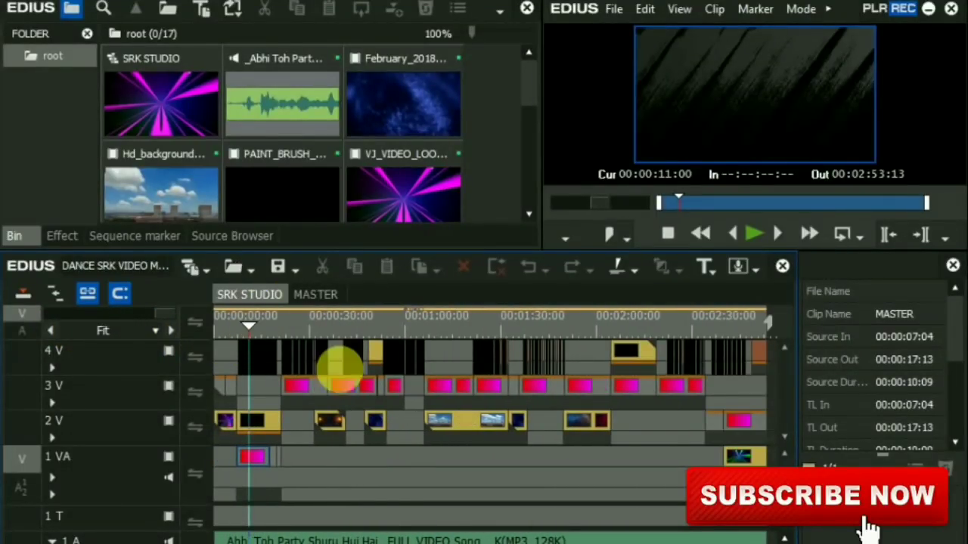
drag(245, 327, 166, 376)
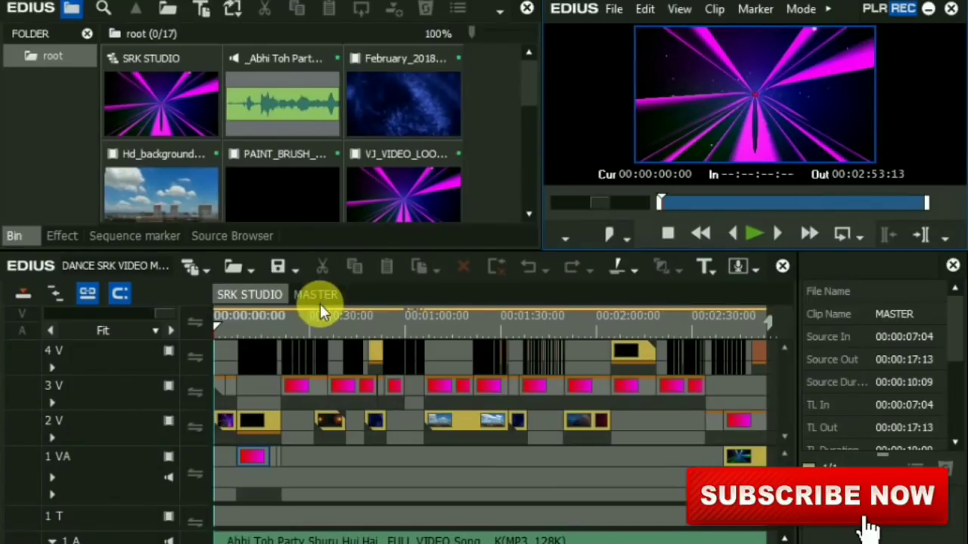
Step: Close the MASTER sequence and reopen it from a nested clip on the 3 V track of SRK STUDIO
right_click(315, 295)
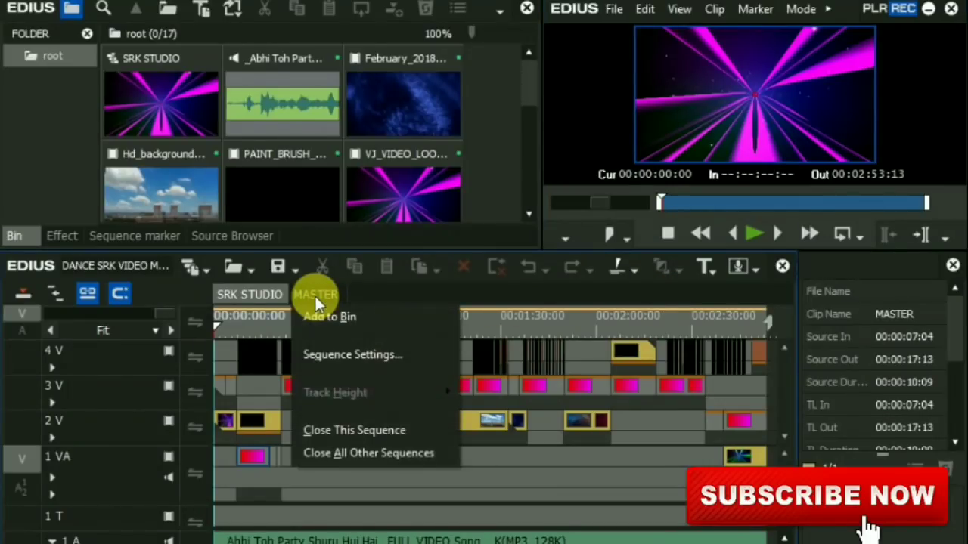
click(316, 430)
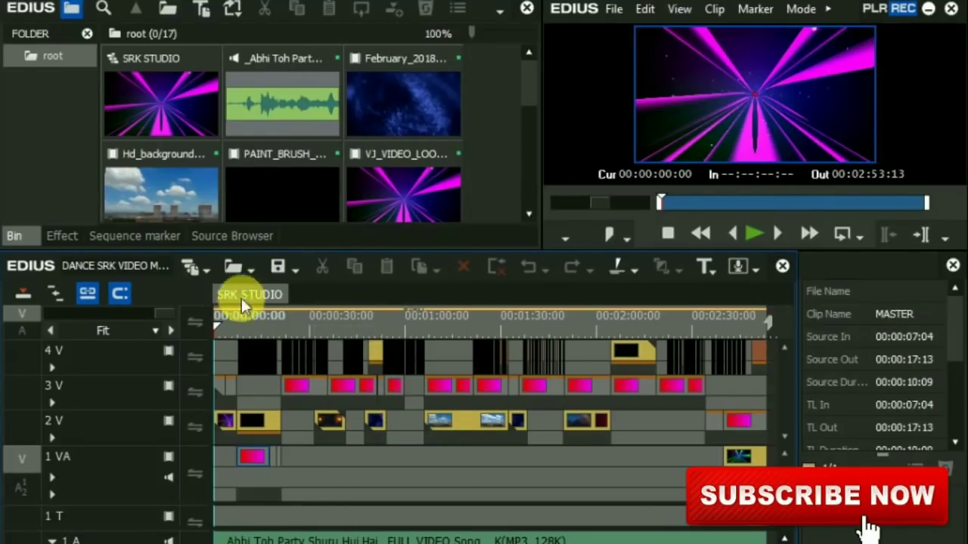
scroll(291, 189, down, 4)
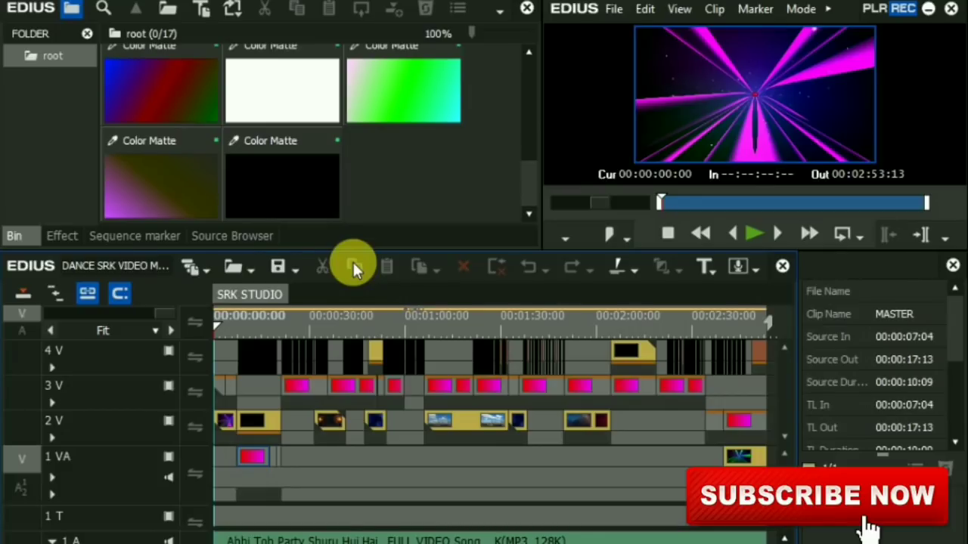
click(440, 387)
click(545, 392)
click(306, 387)
double_click(314, 391)
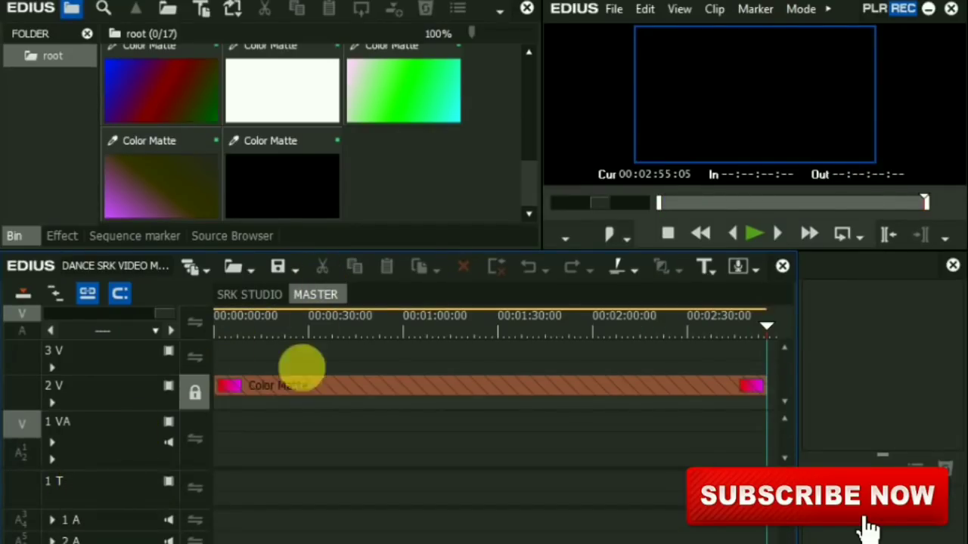
Step: Import the clips B01 SRK, C01 SRK and G01 SRK from the REPLESH folder into the bin
double_click(381, 178)
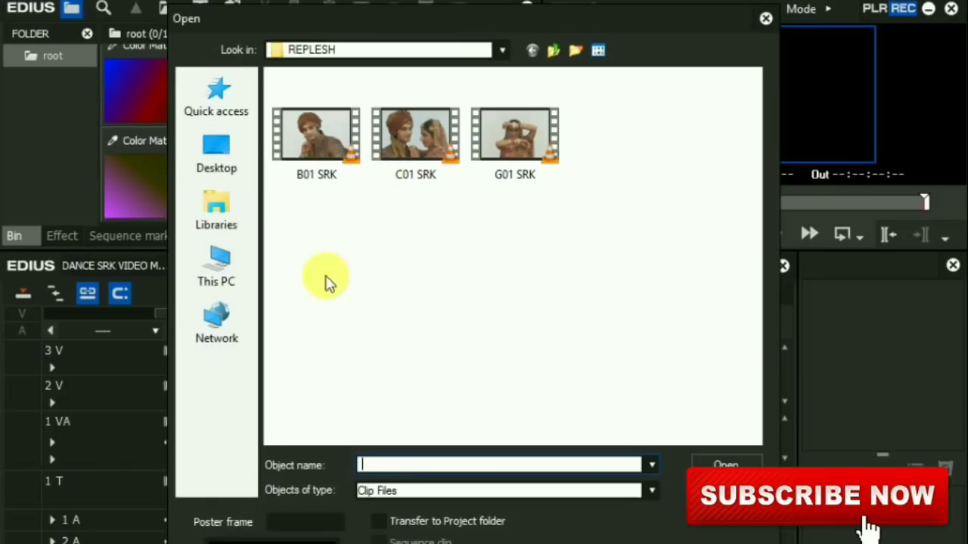
key(ctrl+a)
click(725, 466)
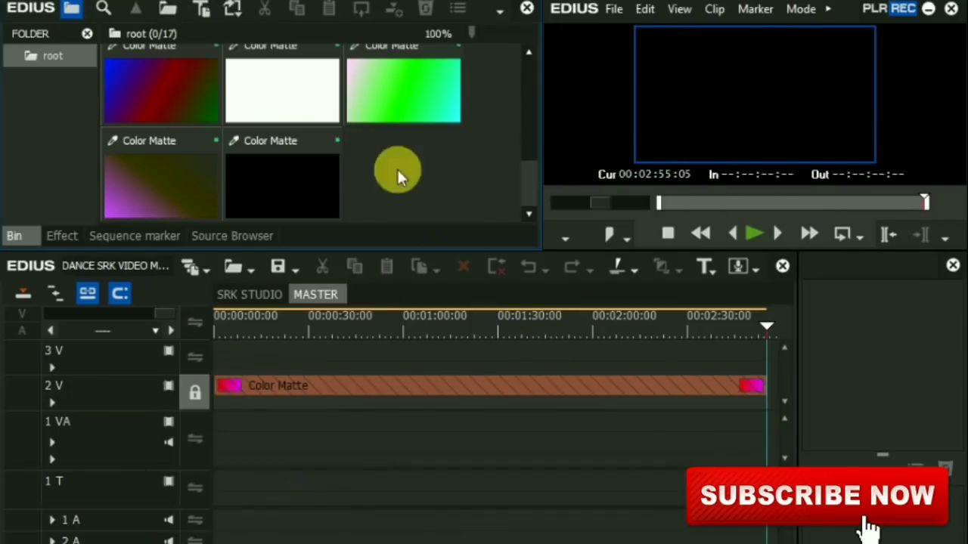
Step: Place the B01, C01 and G01 SRK clips on the 3 V track from the sequence start, repeating the set three times end to end
click(389, 178)
drag(389, 177, 219, 352)
drag(361, 353, 289, 366)
drag(381, 210, 344, 348)
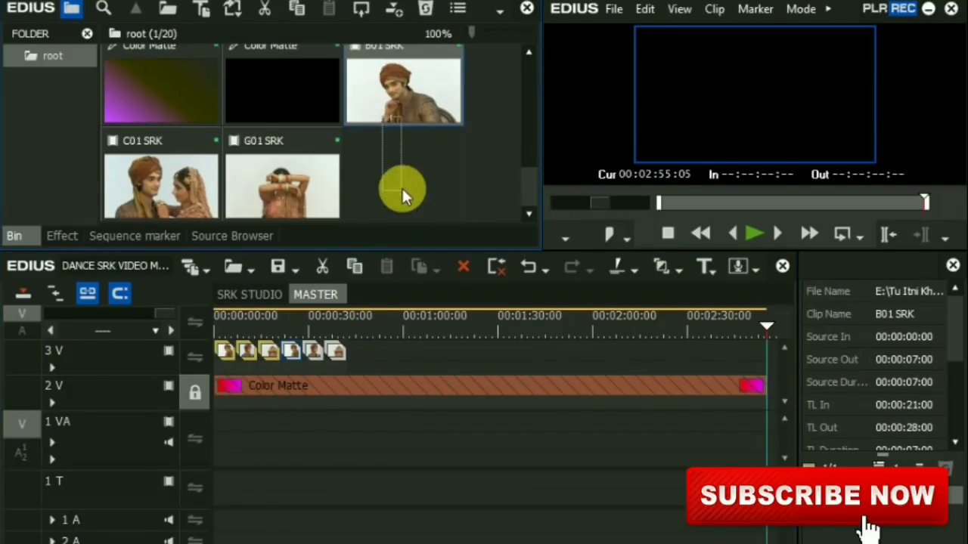
click(370, 101)
scroll(170, 203, up, 1)
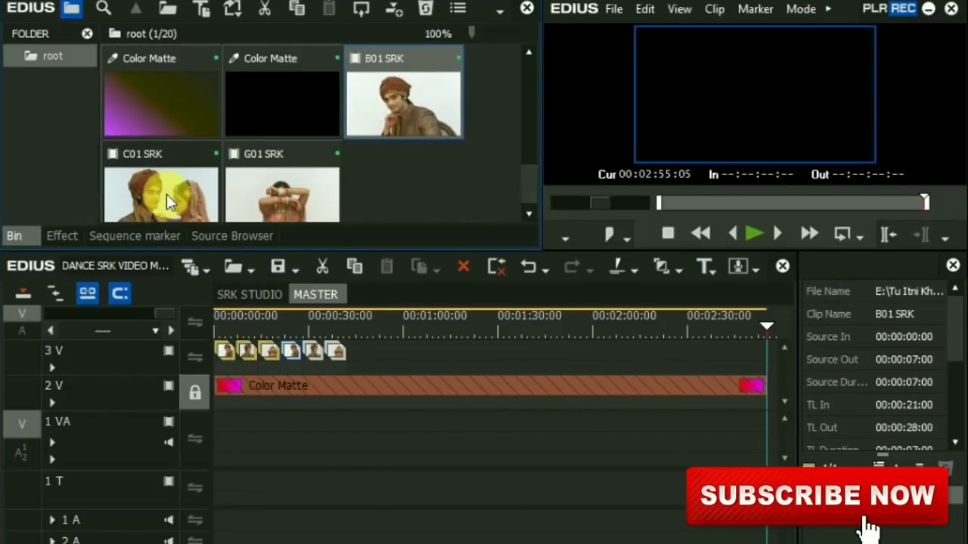
ctrl+click(167, 194)
ctrl+click(313, 163)
drag(313, 163, 224, 351)
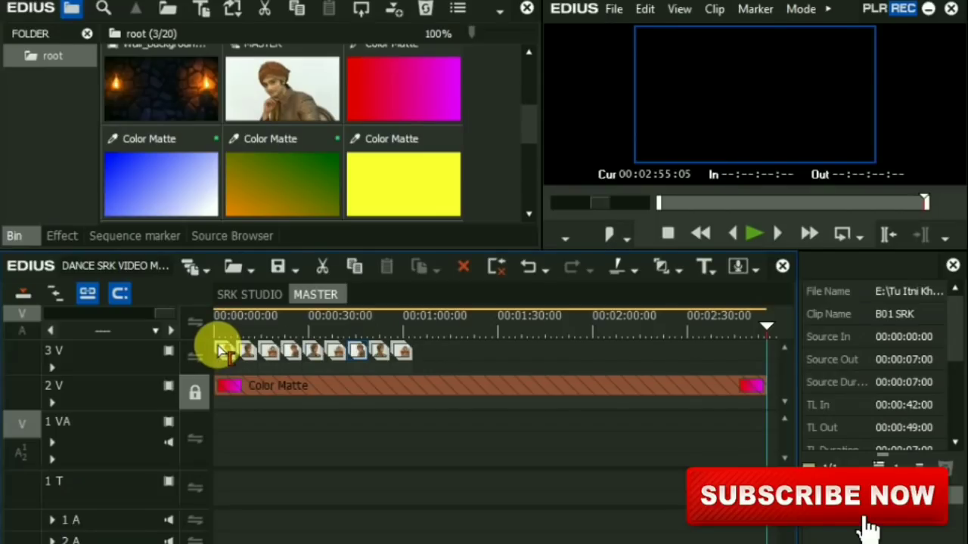
Step: Paste the copied clips on 3 V at 00:01:03:00 and 00:02:06:00, and delete the clips lying beyond the end of the Color Matte
click(410, 327)
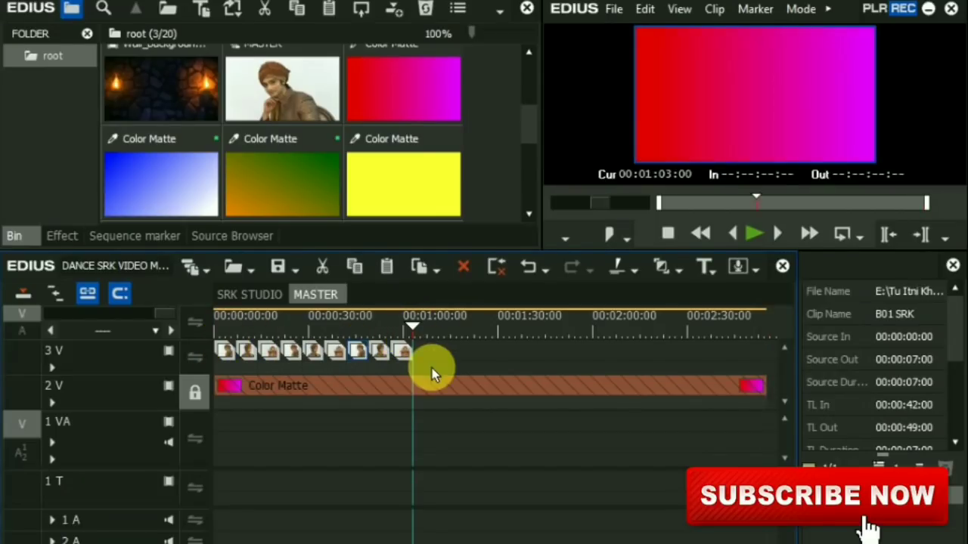
key(ctrl+v)
click(611, 331)
key(ctrl+v)
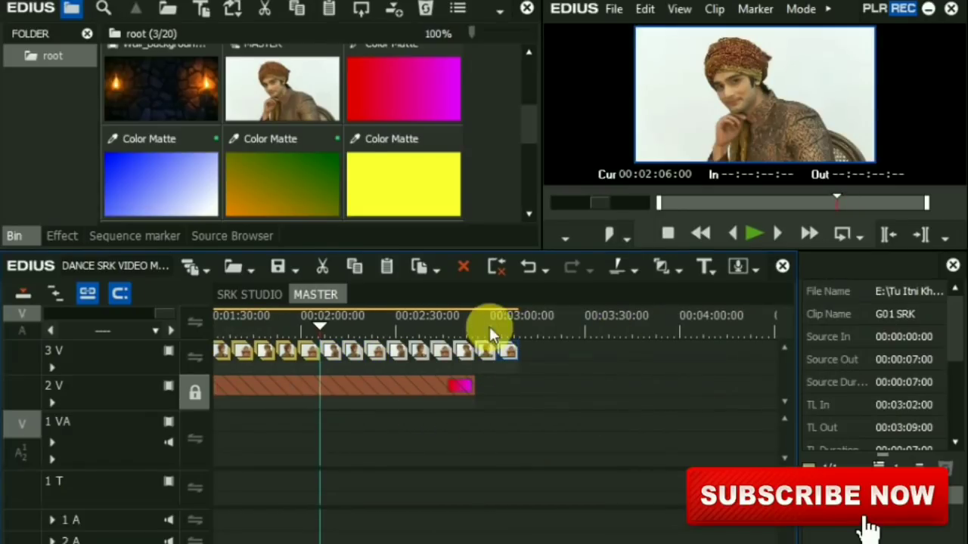
click(512, 360)
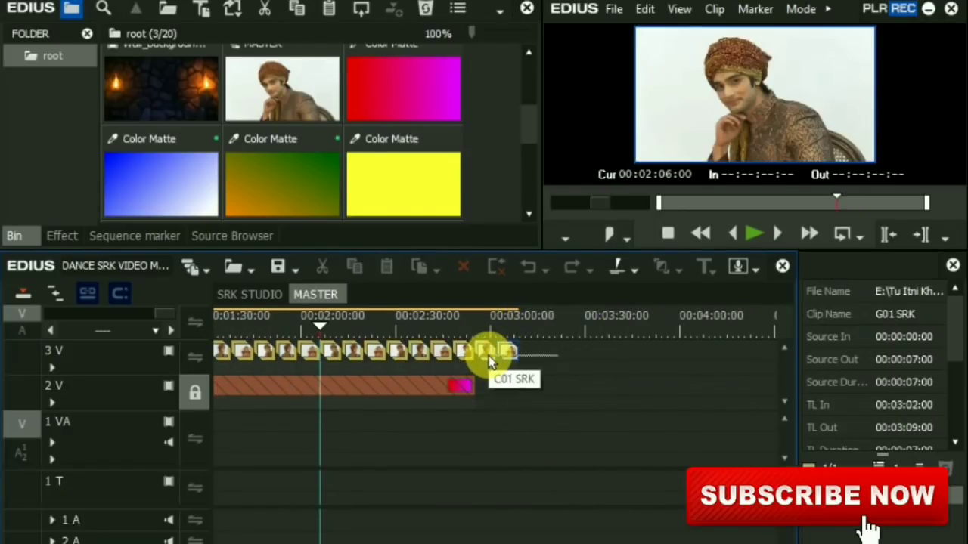
key(Delete)
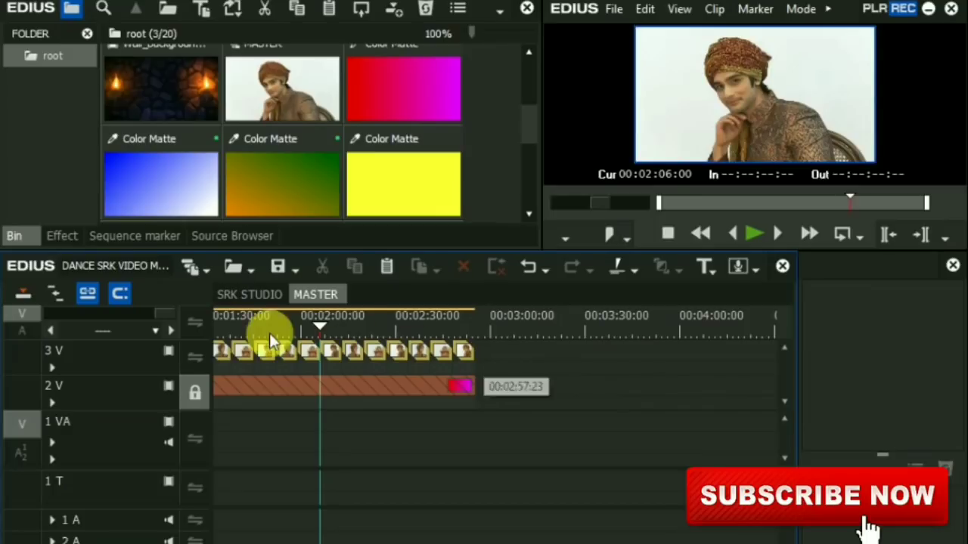
Step: Play back the SRK STUDIO sequence from the start to preview the replaced clips, stopping at about 28 seconds
click(251, 295)
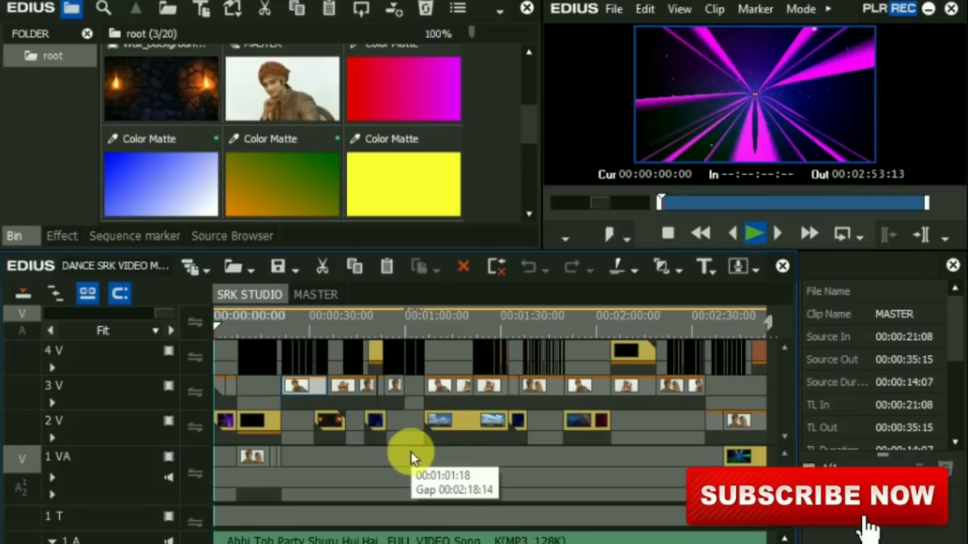
key(space)
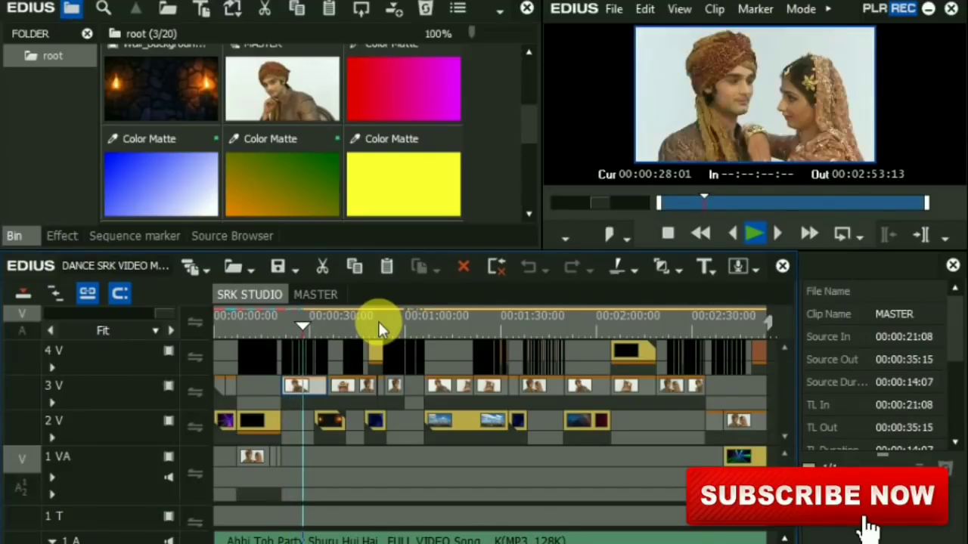
key(space)
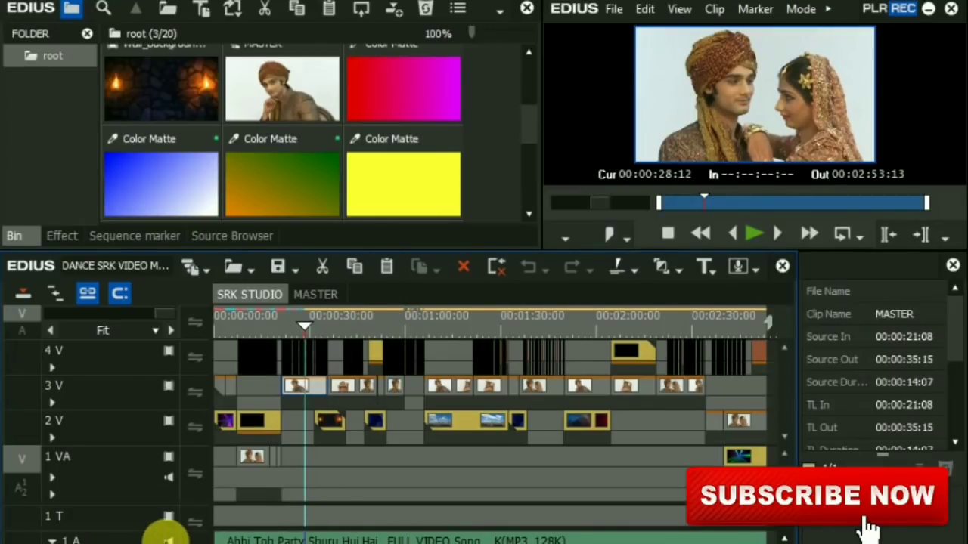
Step: Mute the song audio on the 1 A track
click(168, 539)
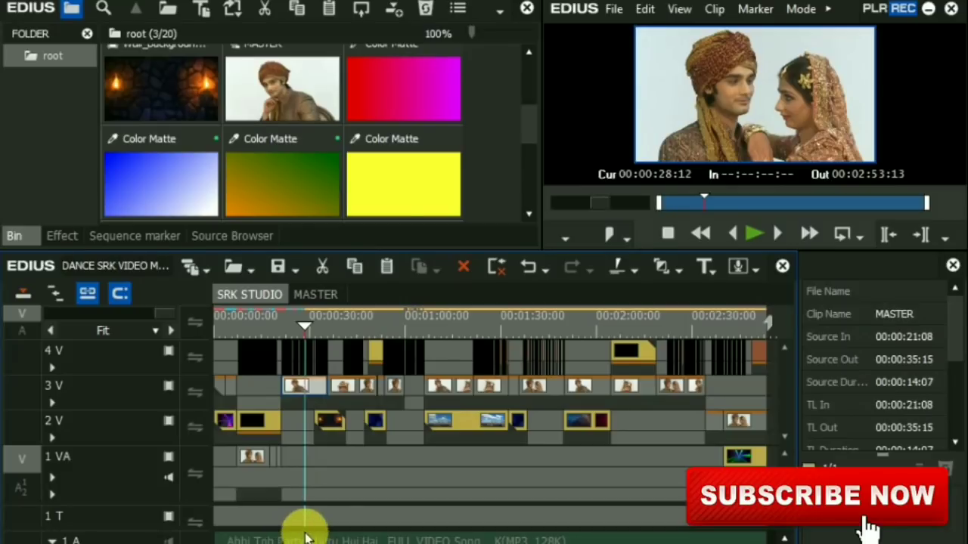
key(Delete)
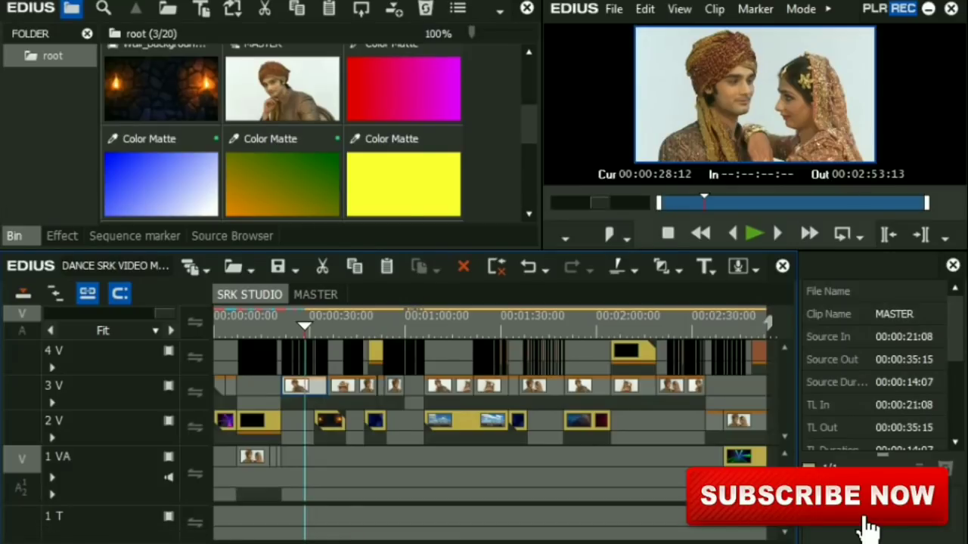
Step: Play the SRK STUDIO sequence onward from about 32 seconds and enlarge the preview monitor by lowering the divider above the timeline
click(317, 320)
key(space)
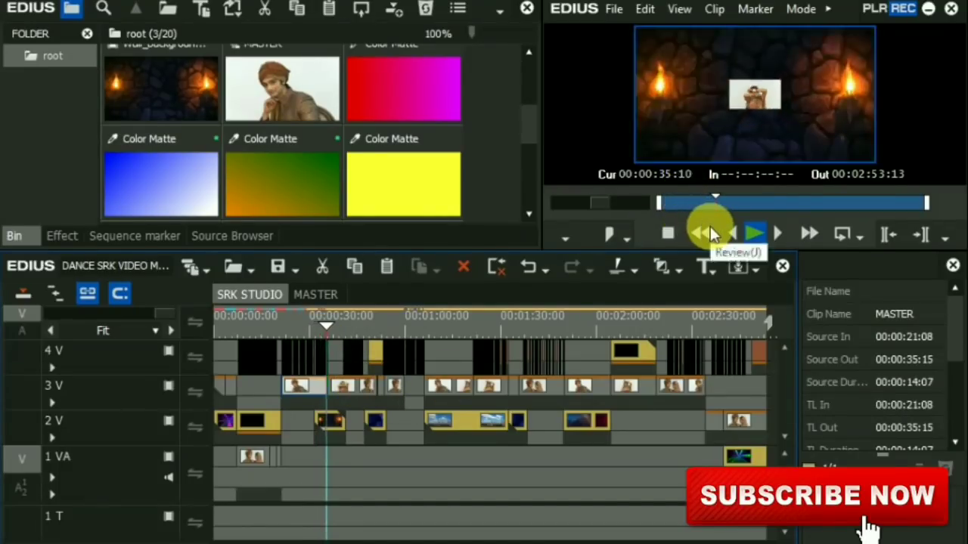
drag(746, 258, 758, 327)
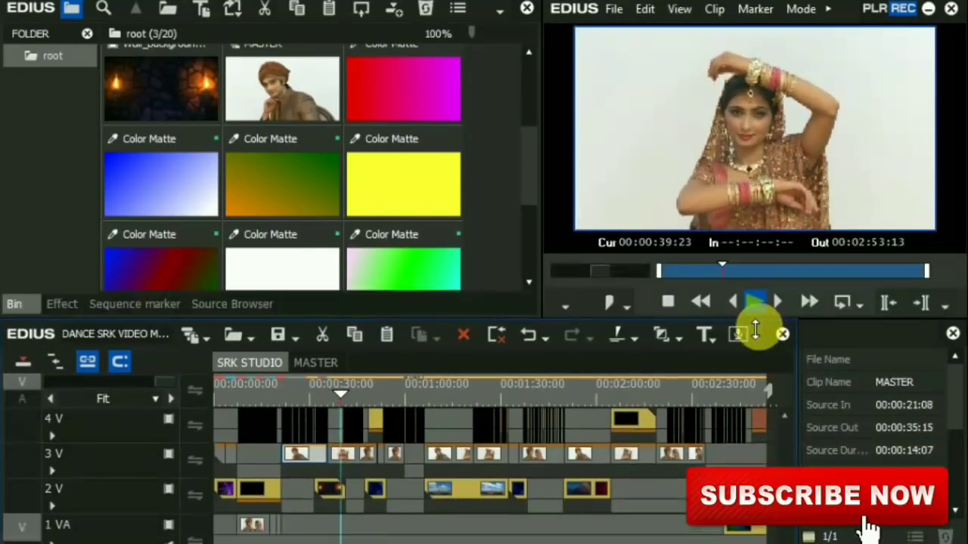
Step: Skip ahead through the playing SRK STUDIO sequence to sample its remaining sections up to the end, and return to about 00:00:59
click(365, 390)
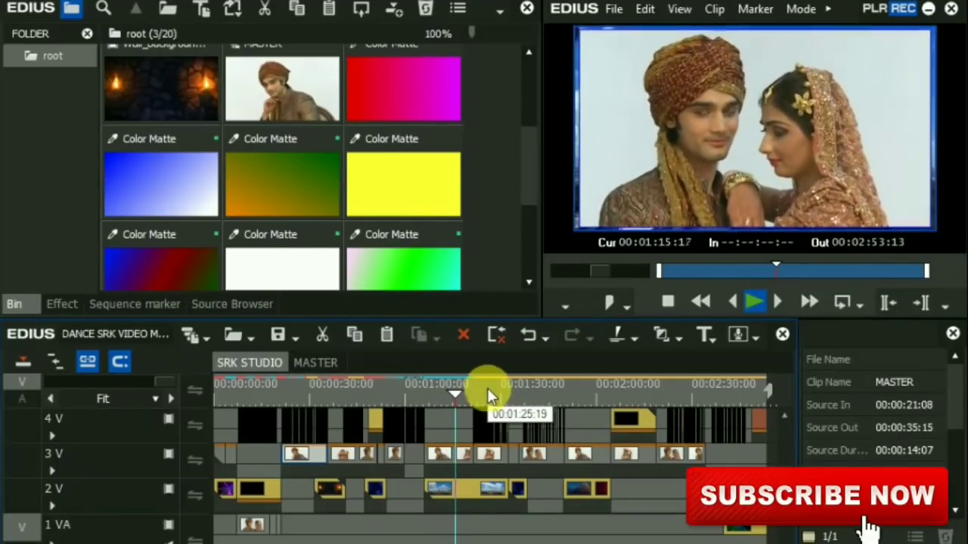
click(478, 386)
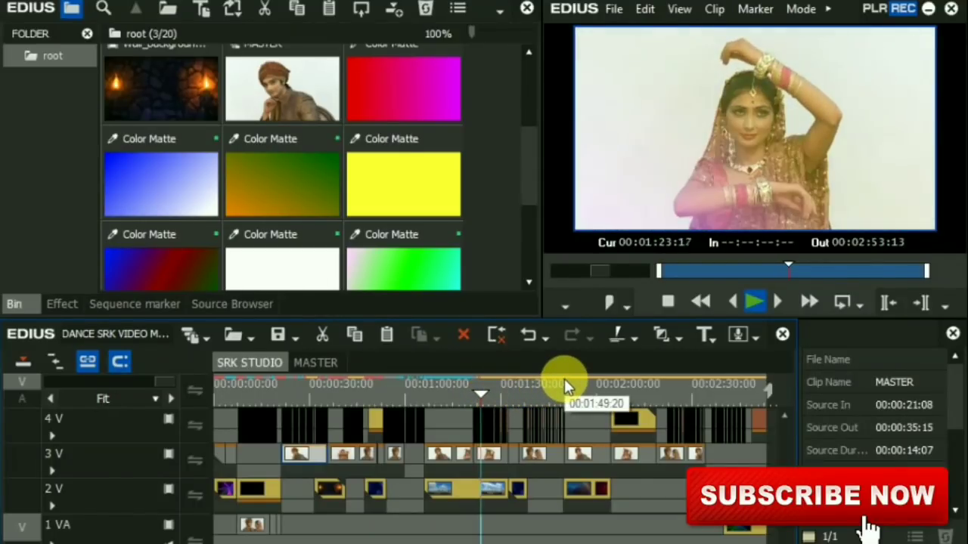
click(498, 386)
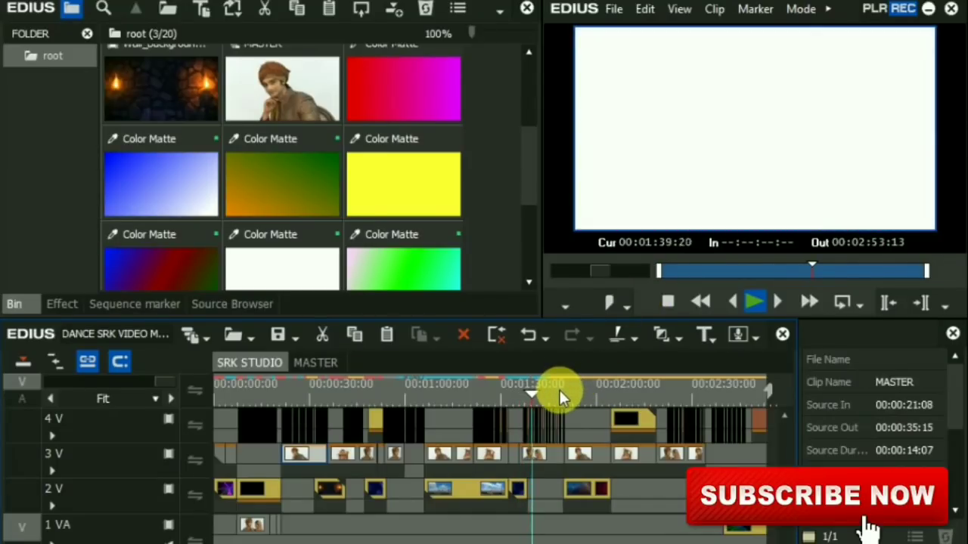
click(560, 390)
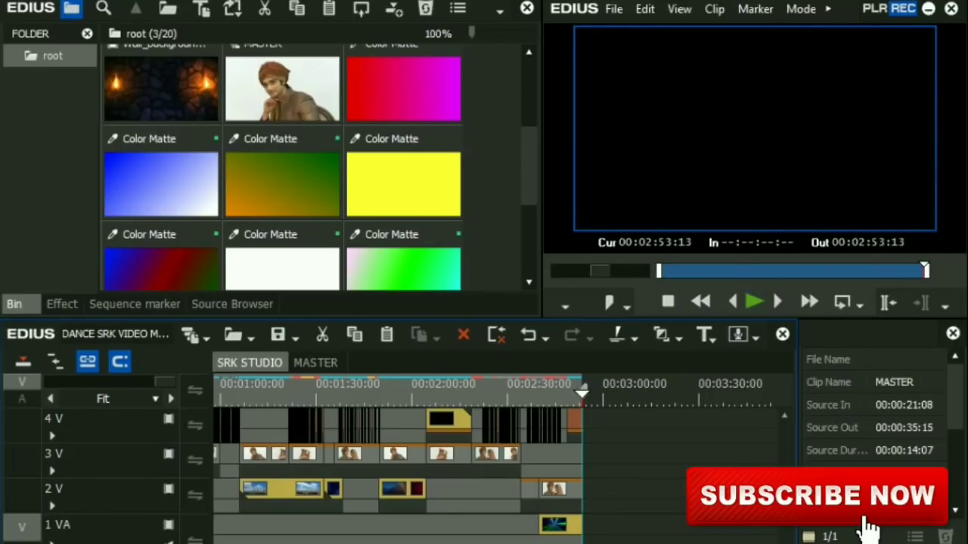
scroll(491, 469, left, 5)
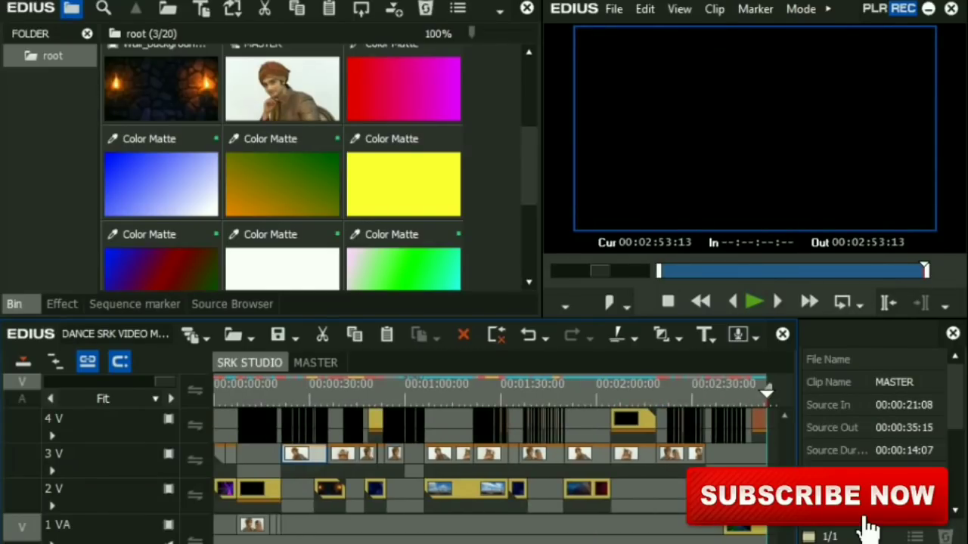
click(341, 409)
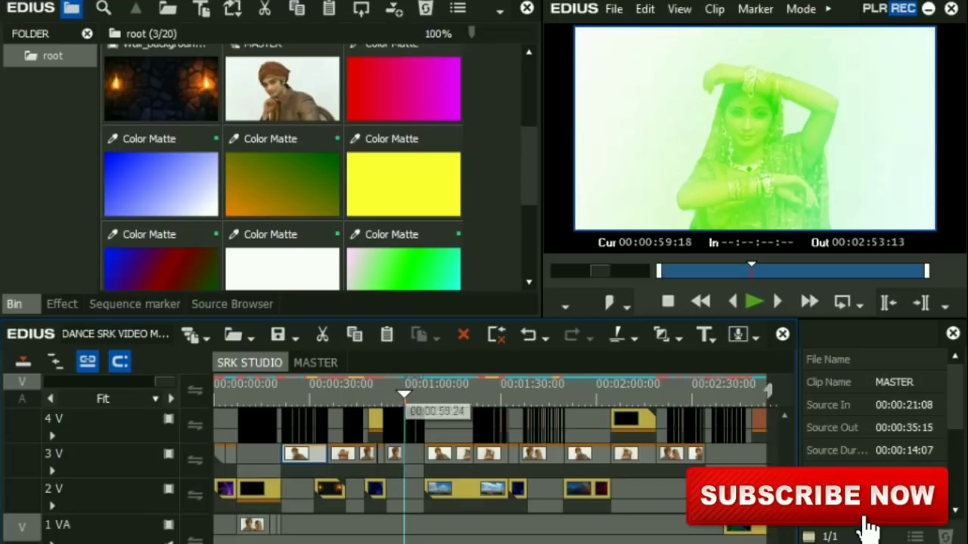
Step: Exit EDIUS without saving the project, and minimize the DANCE SRK VIDEO MIXING POINT folder window
click(950, 8)
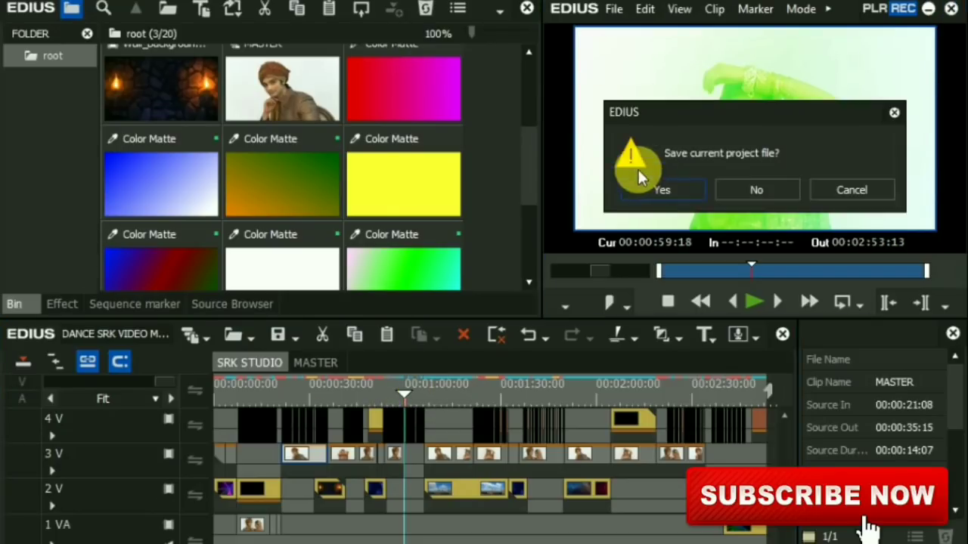
click(739, 187)
right_click(401, 150)
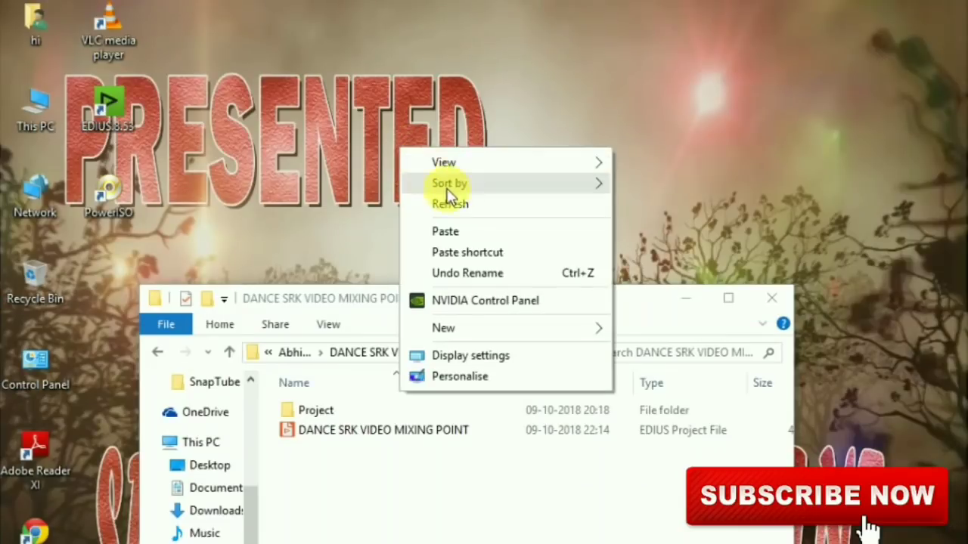
click(461, 207)
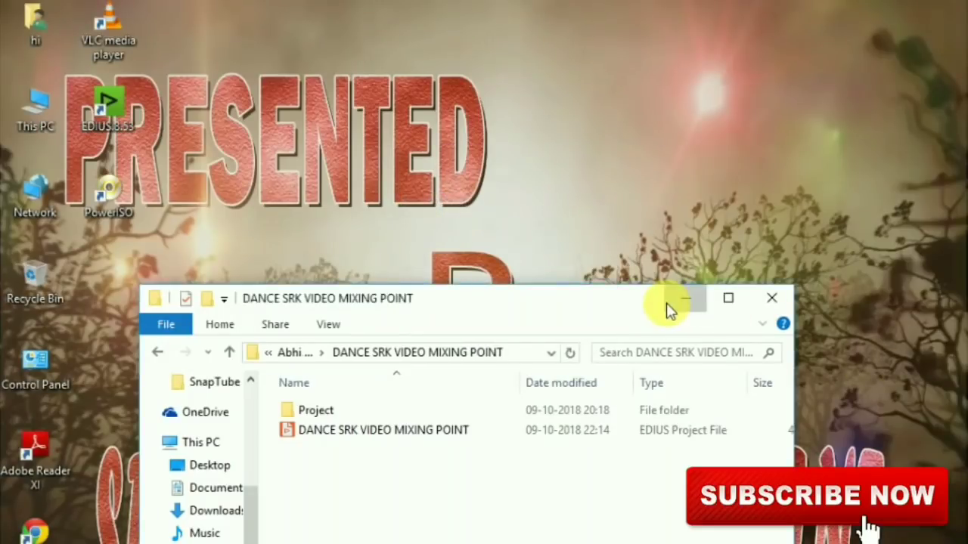
click(682, 299)
right_click(625, 281)
click(646, 333)
right_click(494, 164)
click(523, 209)
right_click(415, 76)
click(455, 131)
right_click(413, 83)
click(460, 131)
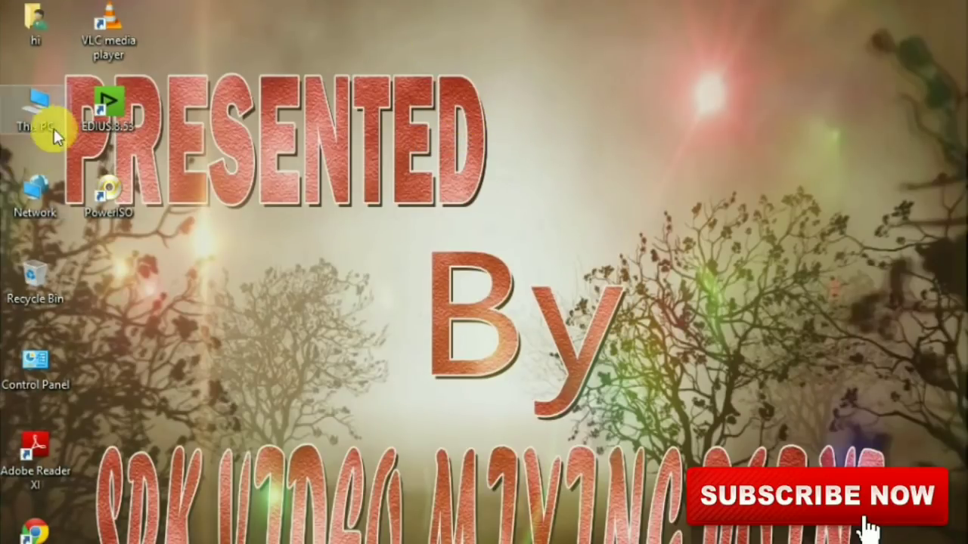
Step: Launch EDIUS 8.53 from the desktop and refresh the desktop while it loads
double_click(98, 109)
right_click(289, 119)
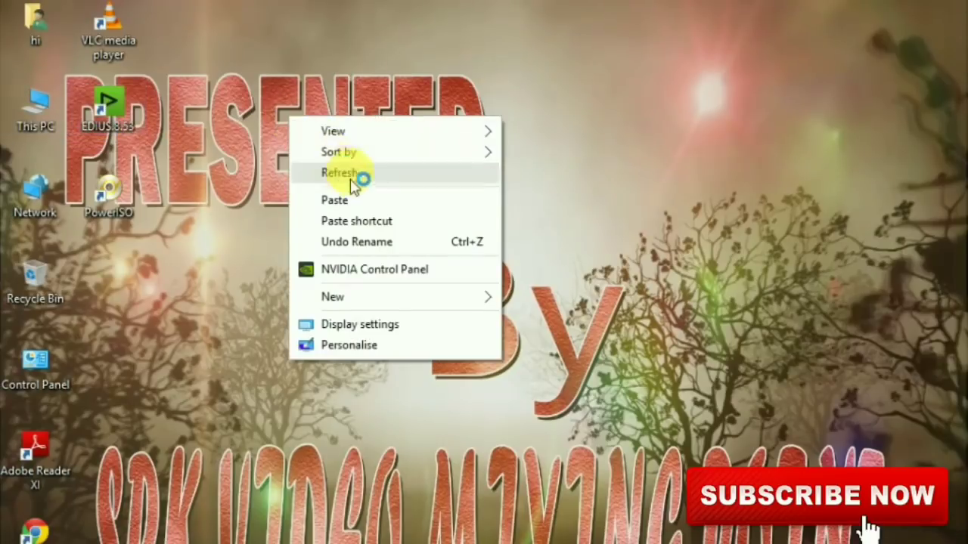
click(351, 173)
Step: Open This PC in a maximized window and look through the contents of Local Disk (F:)
double_click(35, 110)
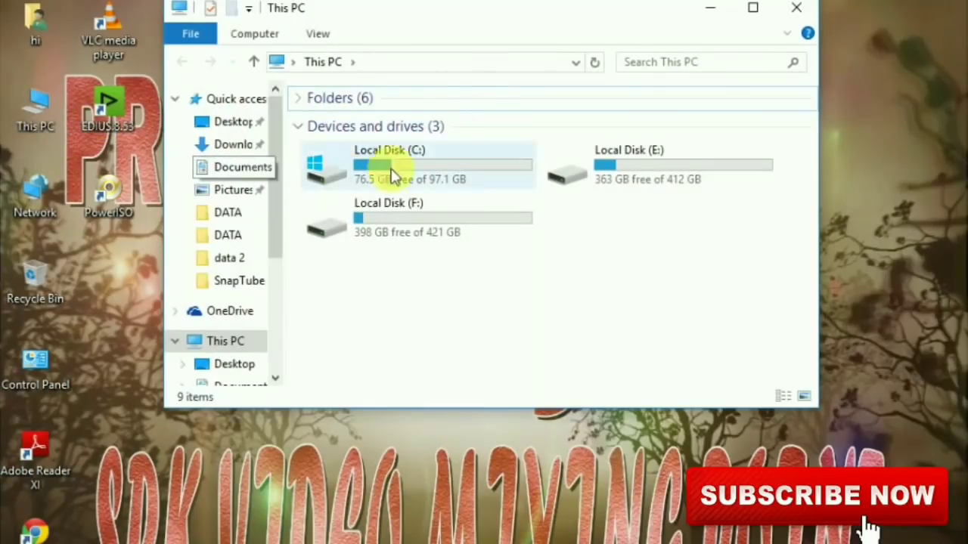
double_click(520, 18)
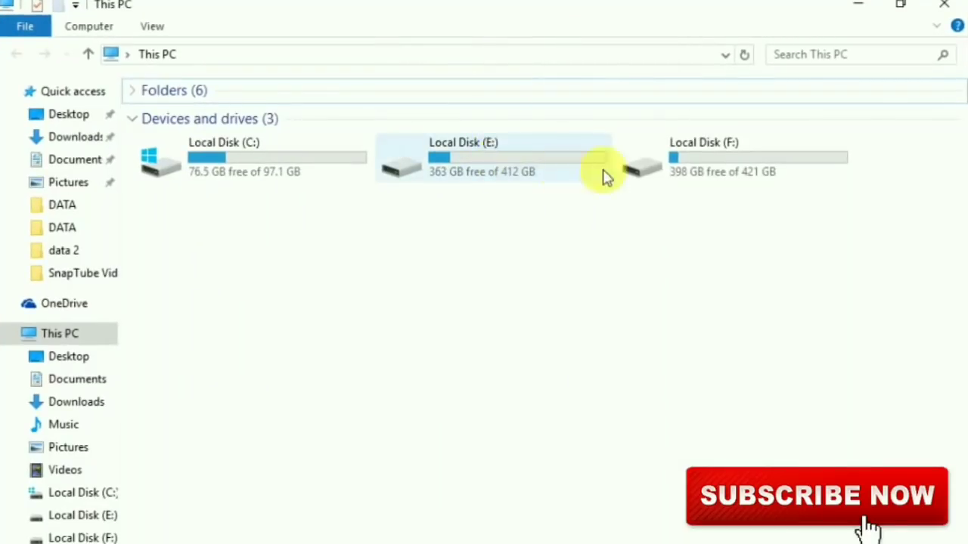
double_click(674, 168)
click(467, 286)
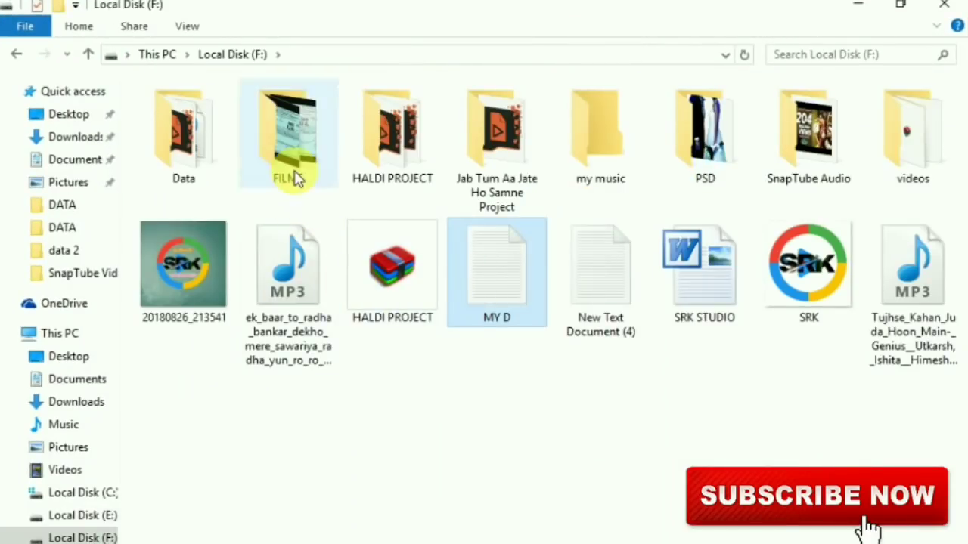
key(Up)
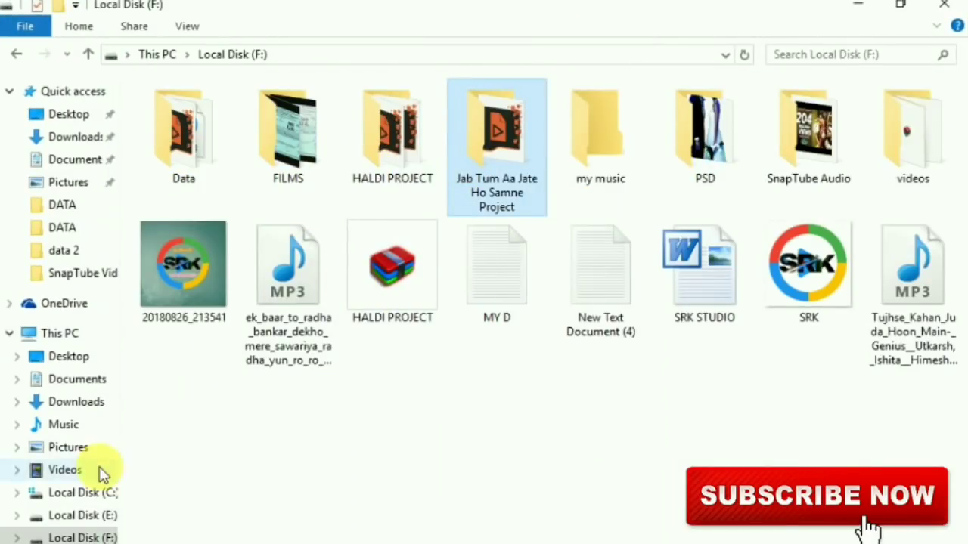
Step: Browse Local Disk (E:) and open the DATA folder inside Tu Itni Khoobsurat Hai to view its files
click(102, 520)
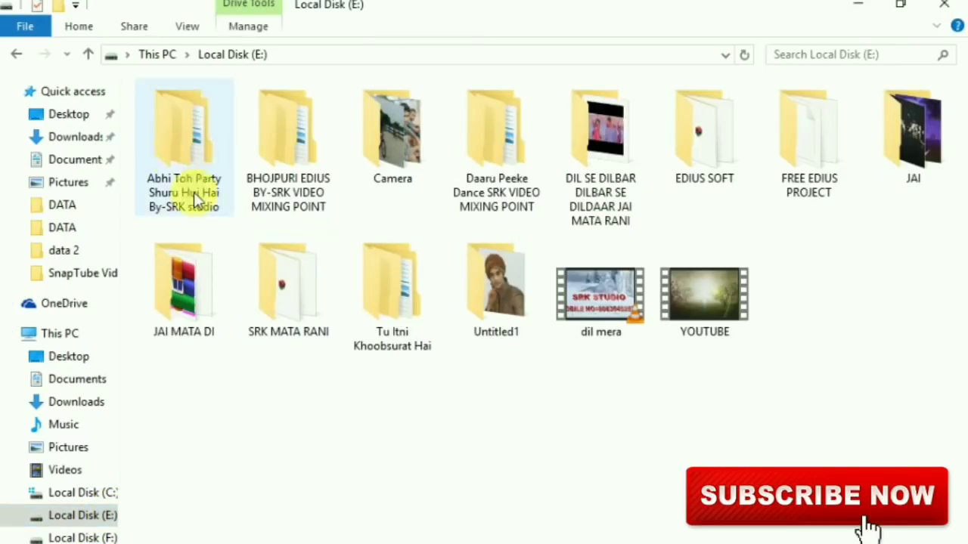
click(193, 192)
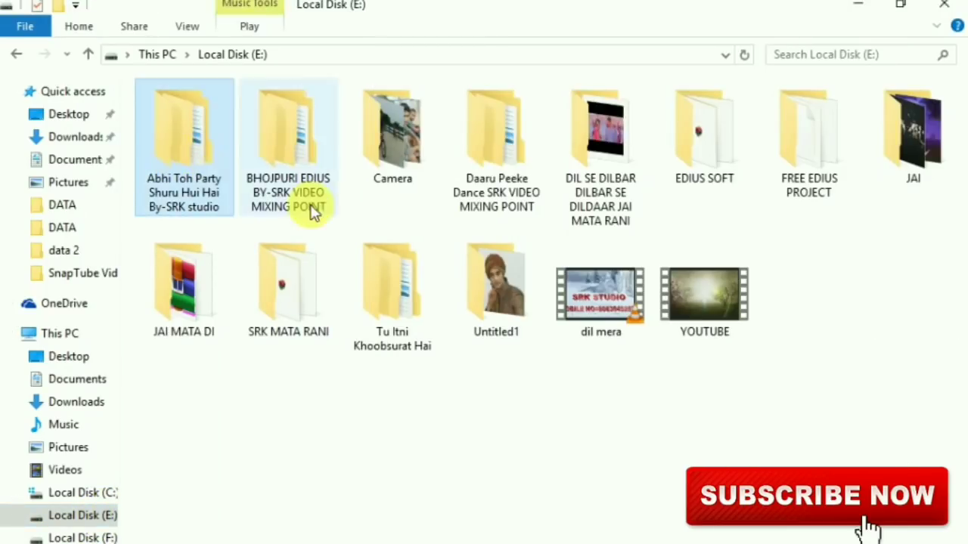
click(406, 321)
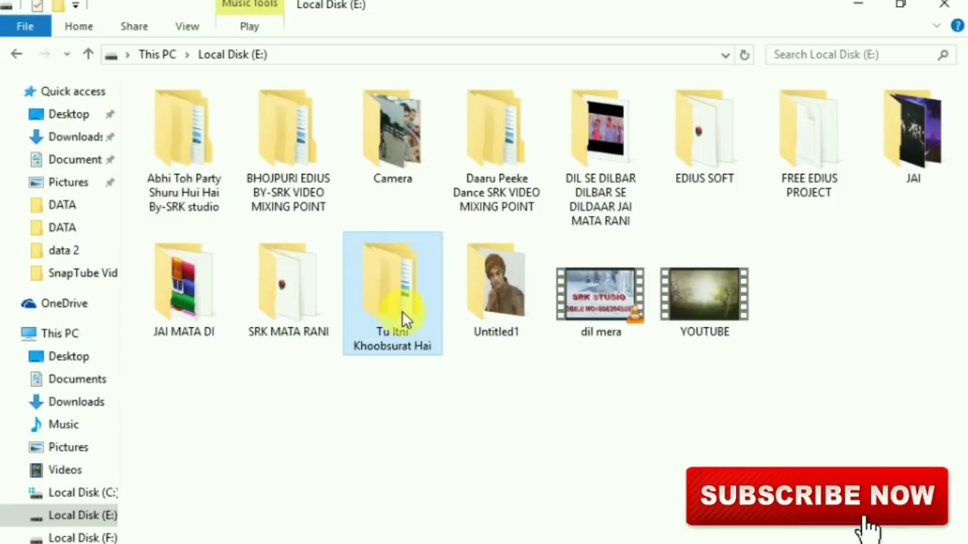
double_click(368, 333)
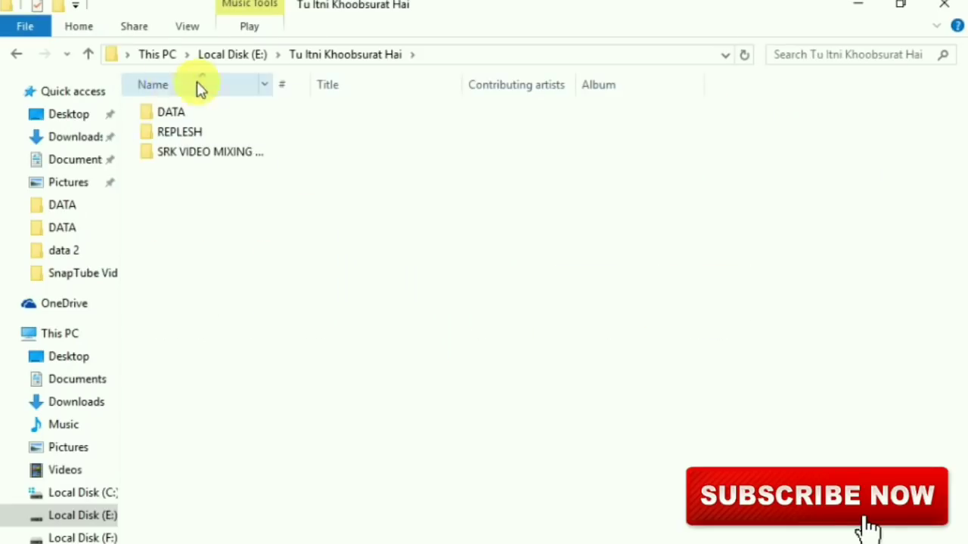
click(155, 130)
double_click(162, 113)
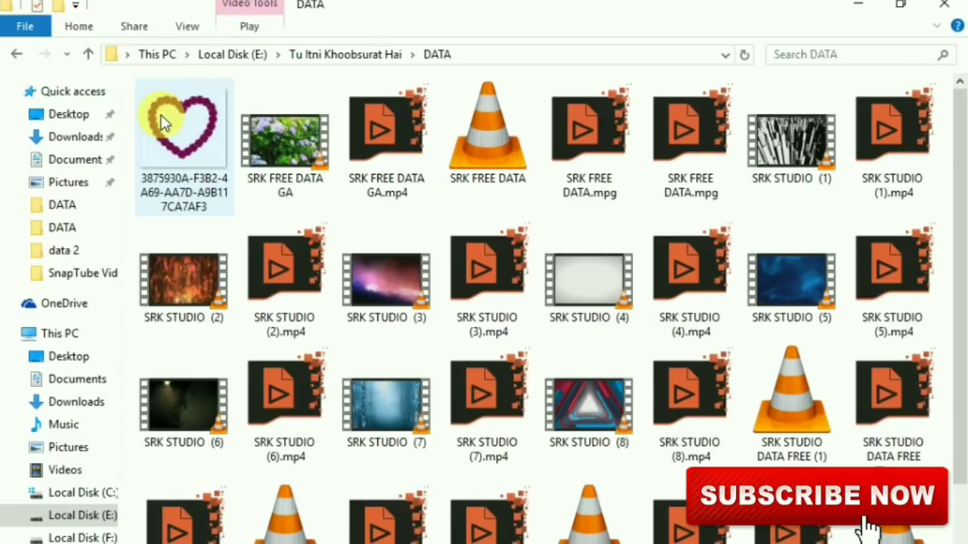
Step: Go back to the root of Local Disk (E:) and restore the maximized window to its smaller size over the Start Project window
click(17, 57)
click(18, 56)
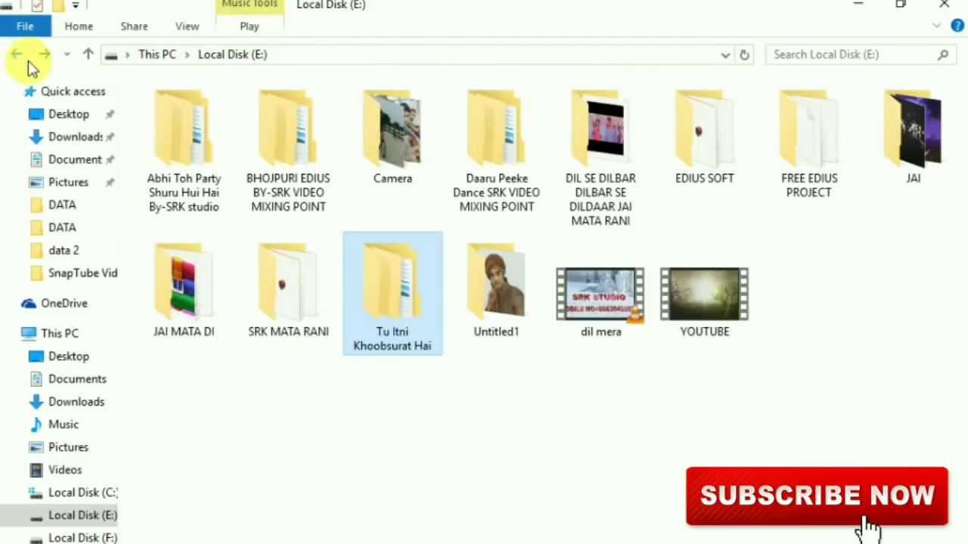
drag(484, 6, 490, 155)
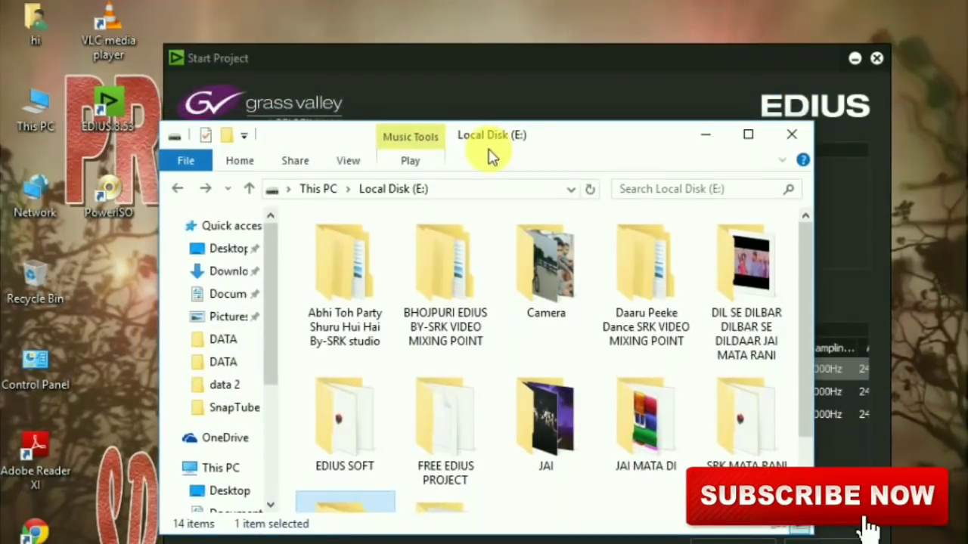